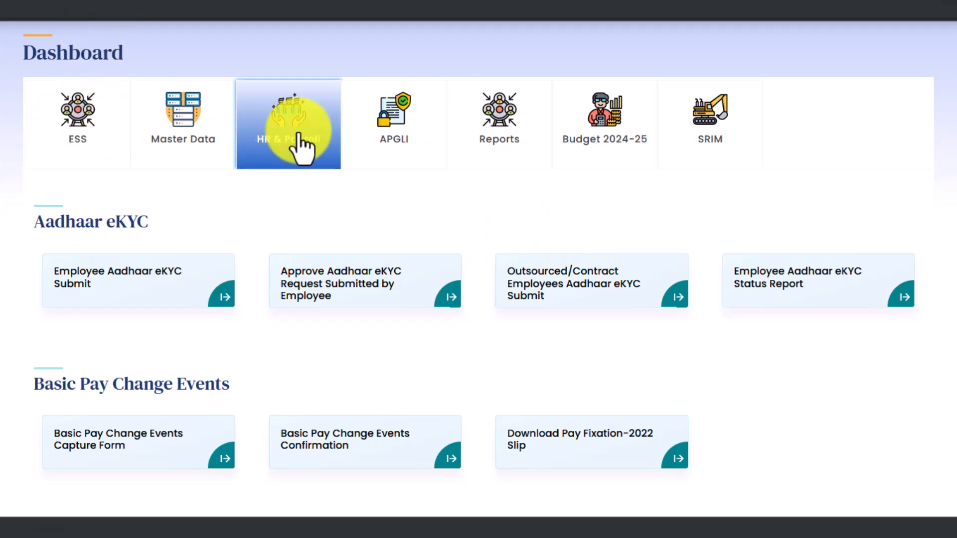
Open the regular pay bill activity under HR & Payroll and check the Status column of the employees' GPF/CPS details.
scroll(294, 335, "down", 6)
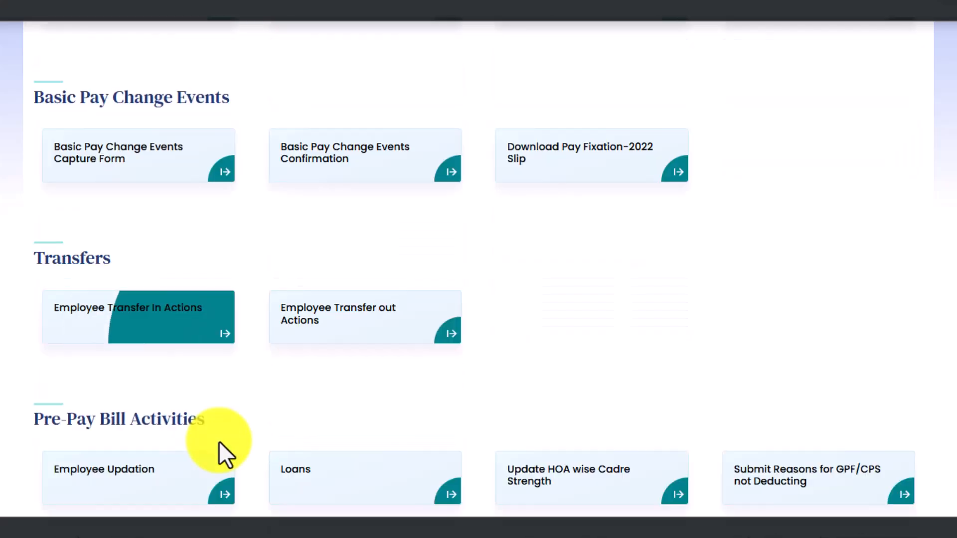
scroll(212, 448, "down", 7)
left_click(228, 384)
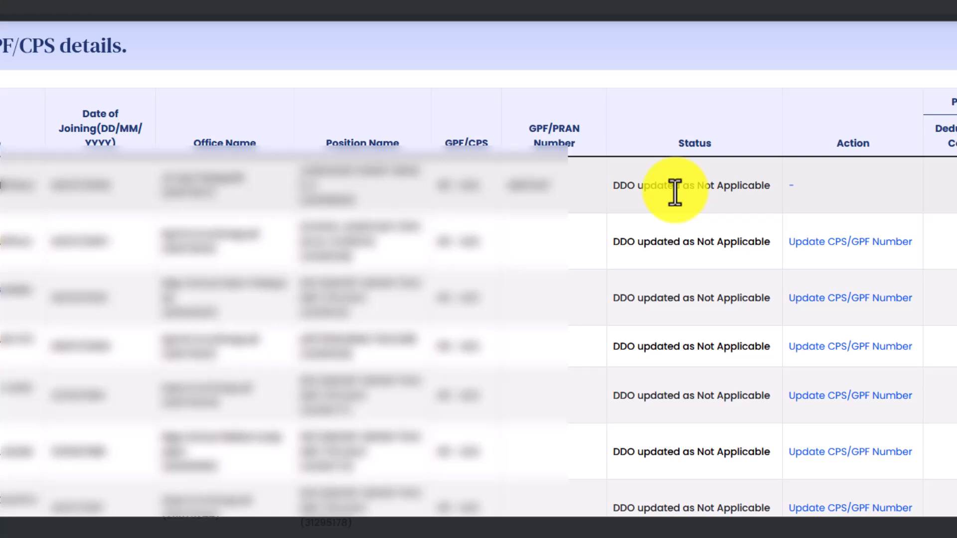
double_click(694, 144)
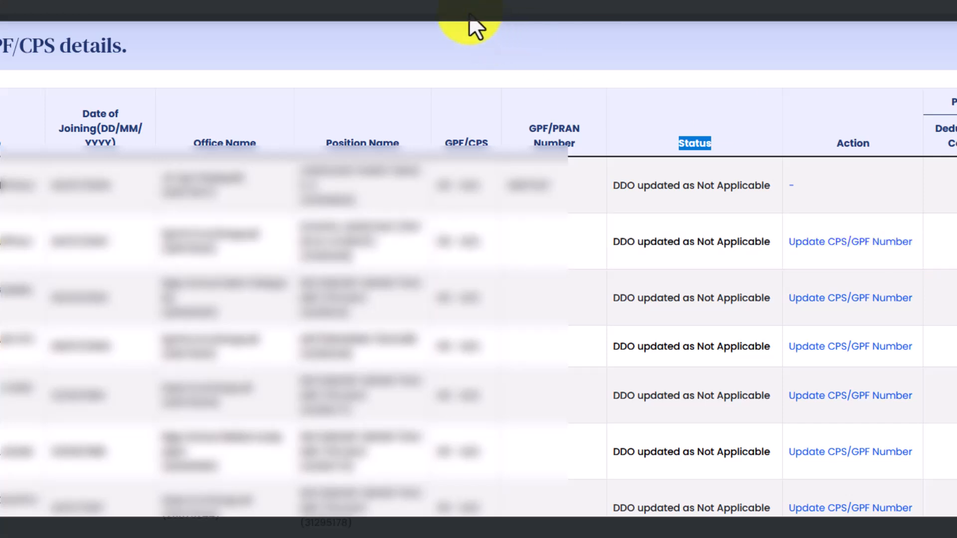
left_click(275, 1)
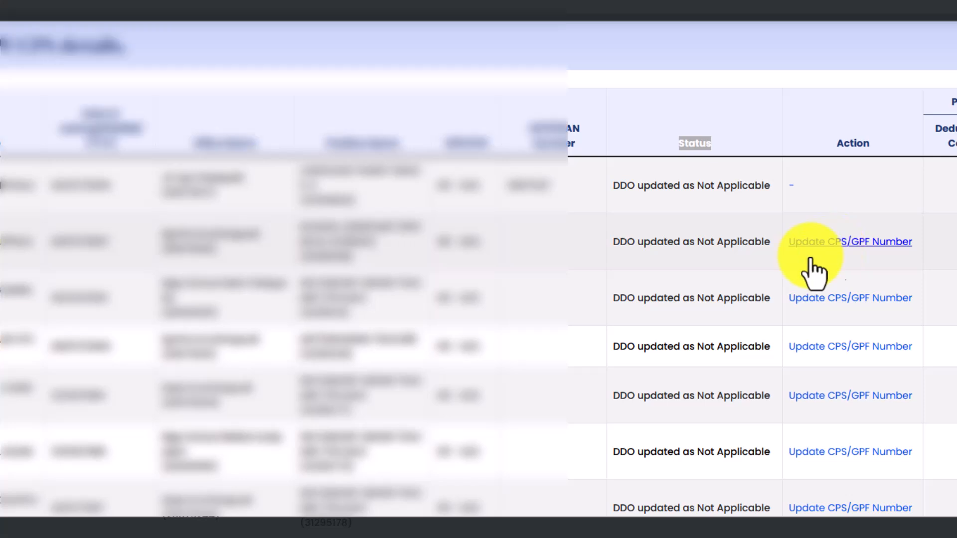
Accept the first three declarations in Important Notes to DDO, covering GPF/CPS verification, PRAN numbers and GPF numbers.
scroll(618, 343, "down", 15)
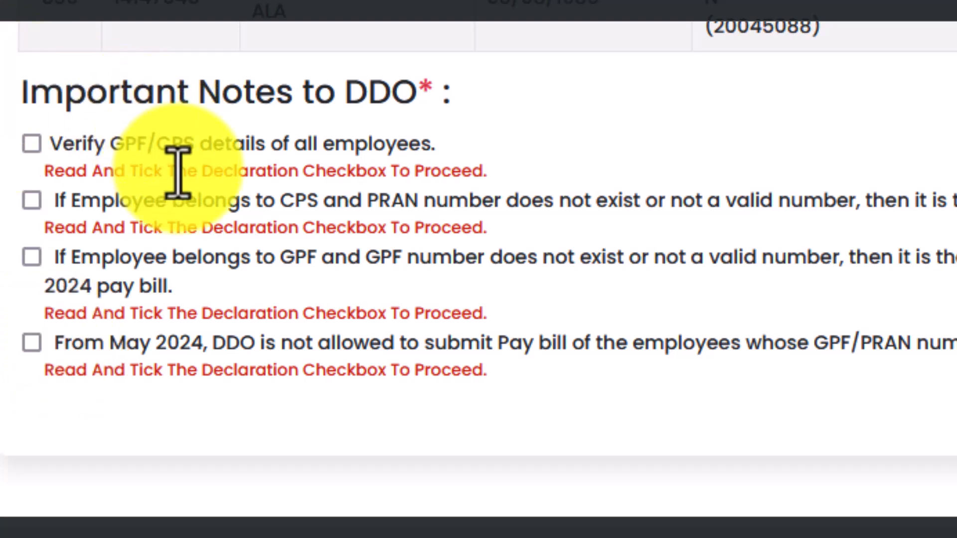
left_click(30, 145)
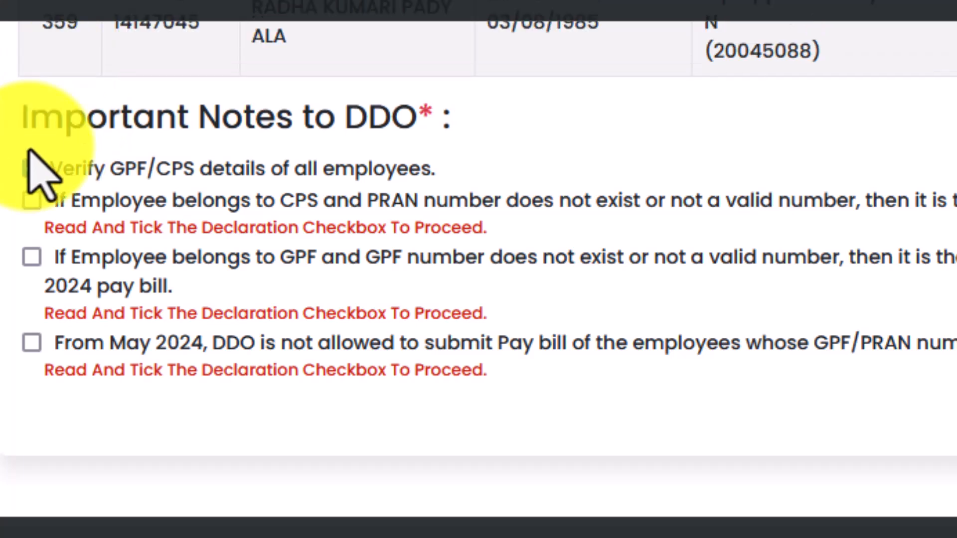
left_click(33, 199)
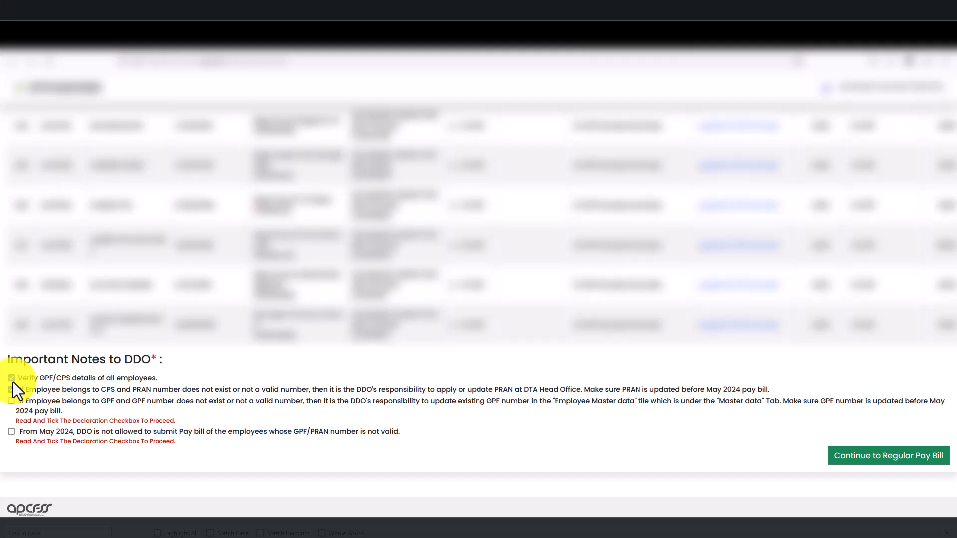
left_click_drag(584, 390, 783, 389)
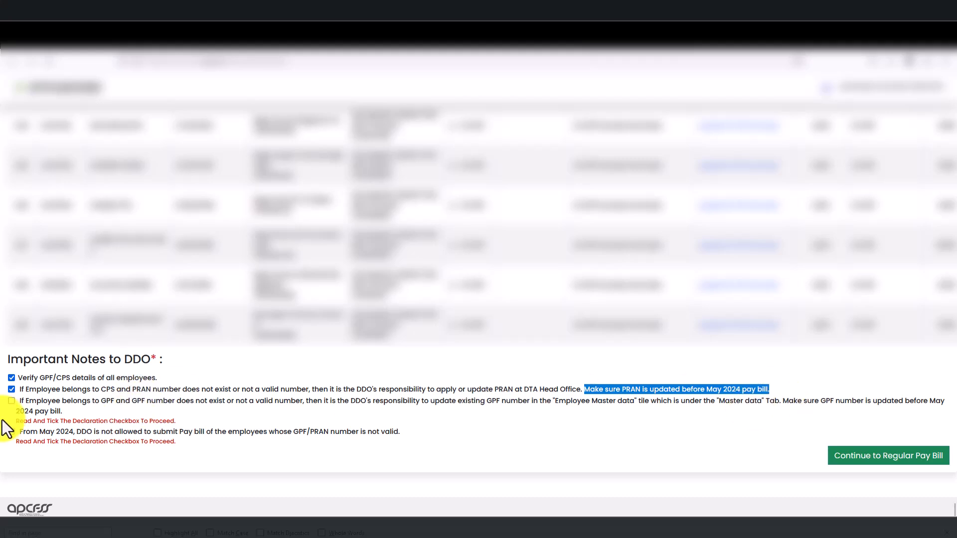
left_click(12, 401)
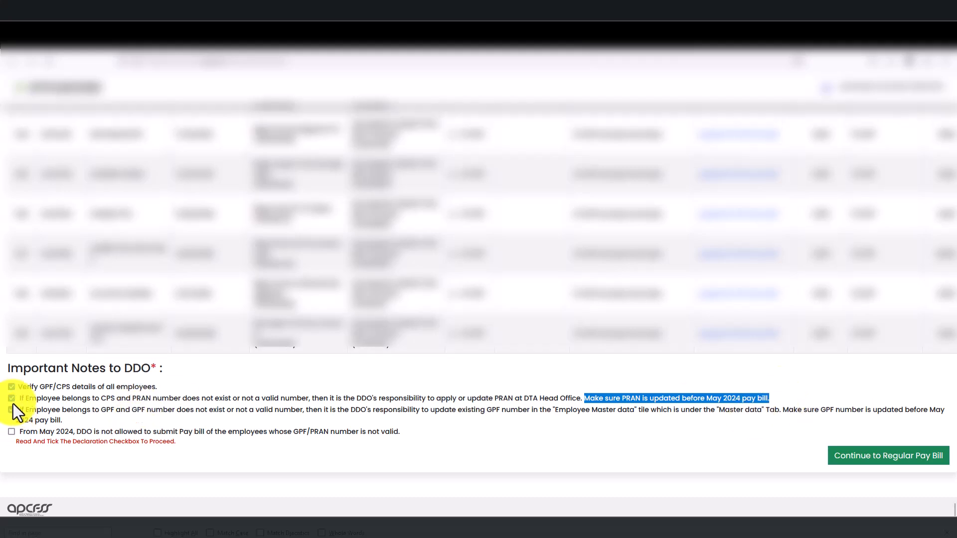
Accept the last DDO declaration about employees without a valid GPF/PRAN number and continue to the regular pay bill.
left_click(96, 409)
left_click_drag(100, 410, 166, 415)
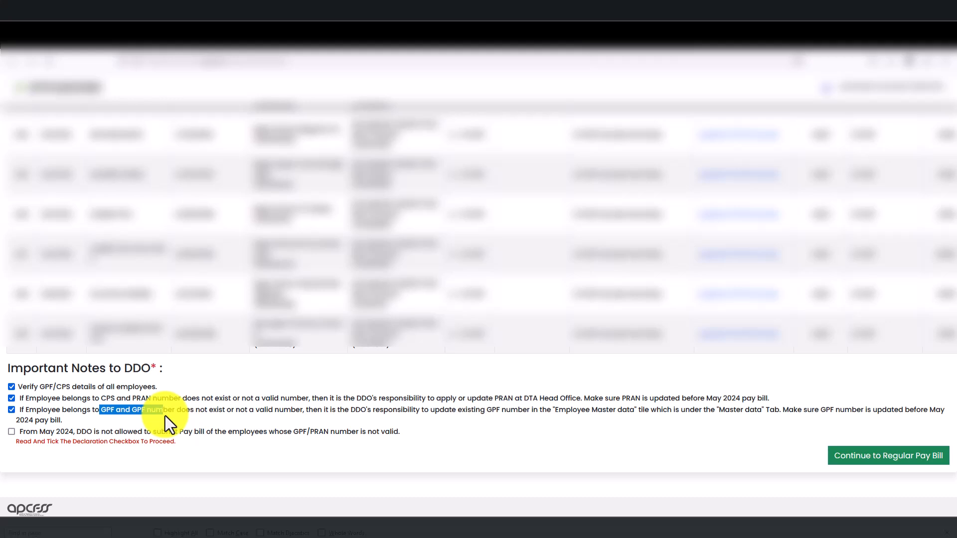
left_click_drag(344, 410, 445, 416)
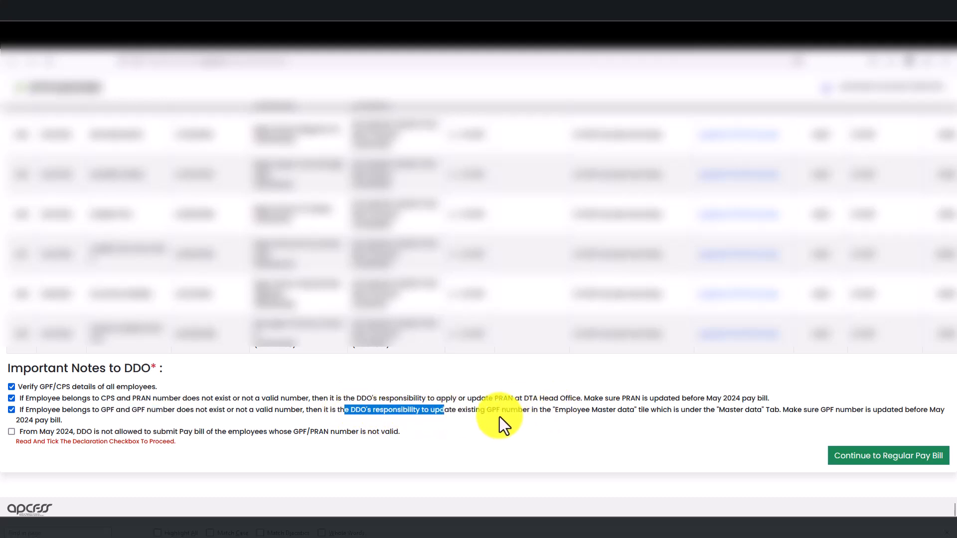
left_click_drag(552, 410, 728, 424)
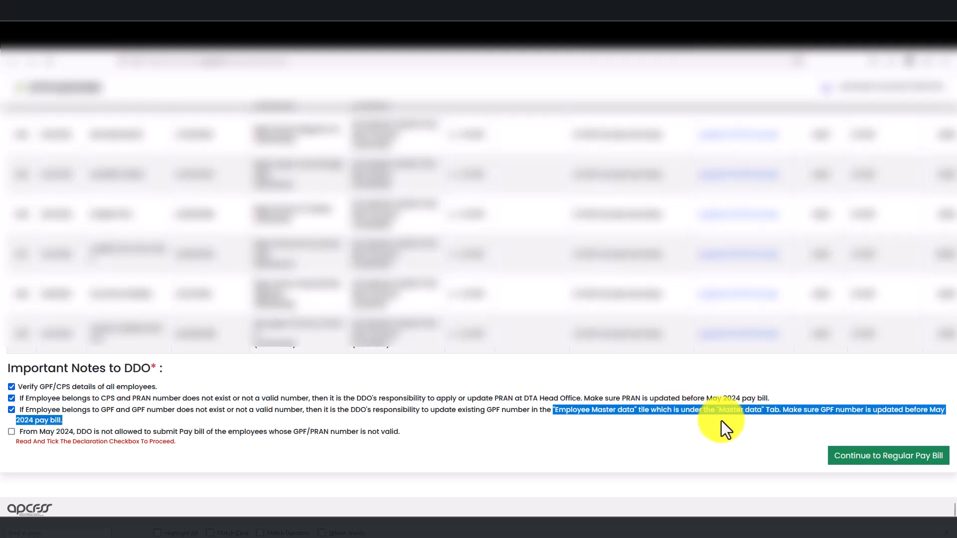
left_click(84, 444)
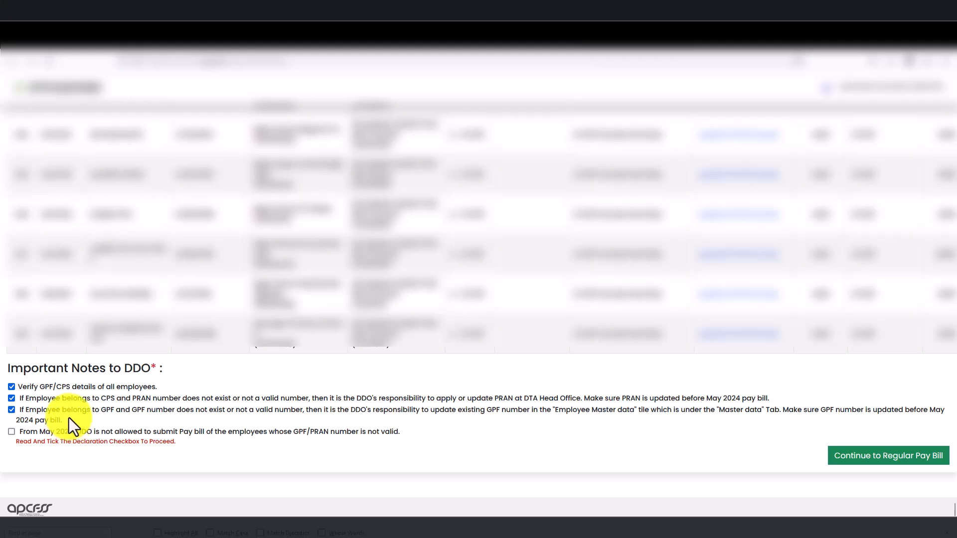
left_click(13, 434)
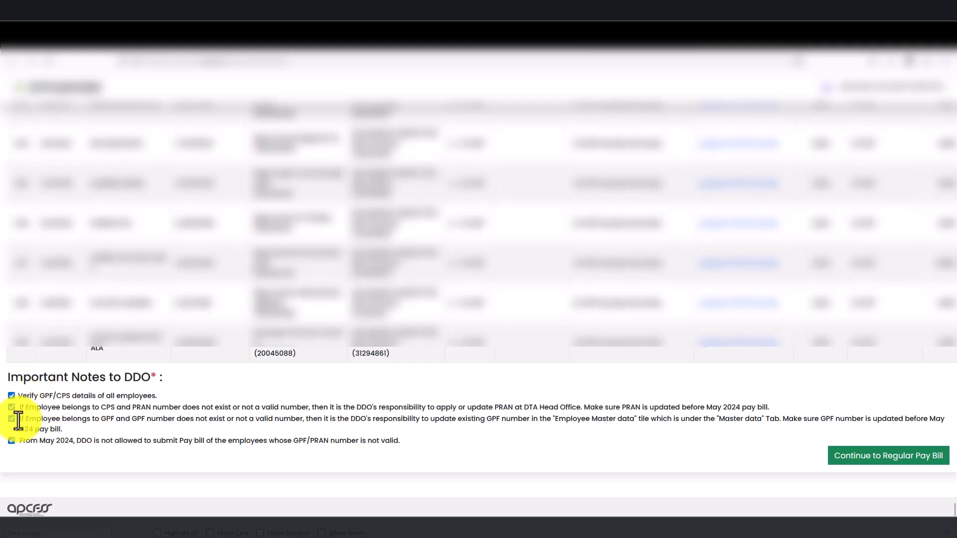
left_click(887, 462)
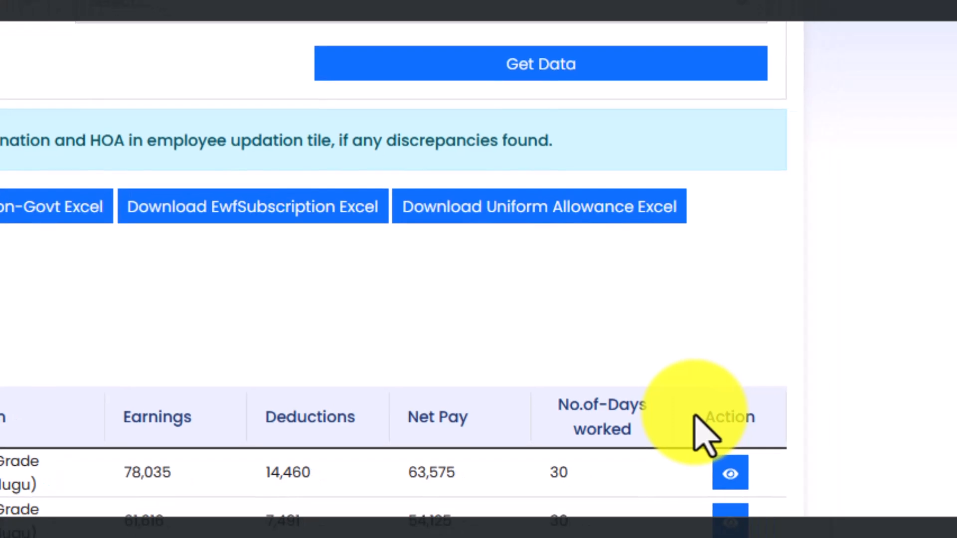
Get the pay bill data and view the pay details of the first employee in the list.
left_click(527, 62)
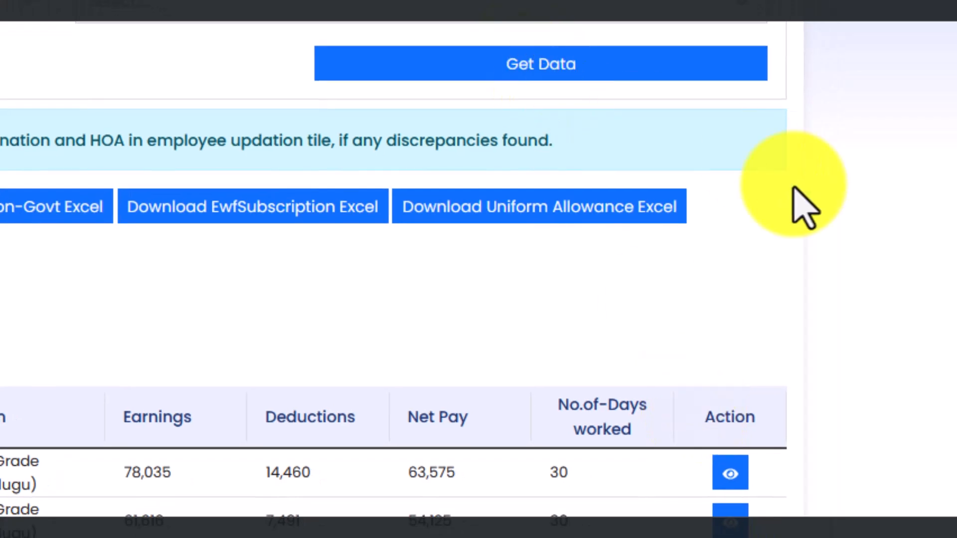
scroll(808, 202, "down", 1)
scroll(848, 356, "down", 1)
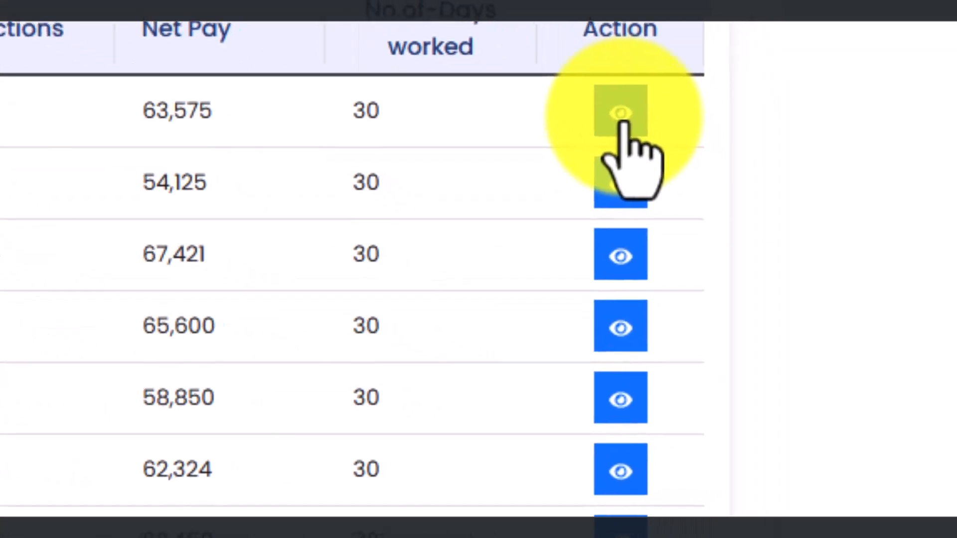
left_click(730, 244)
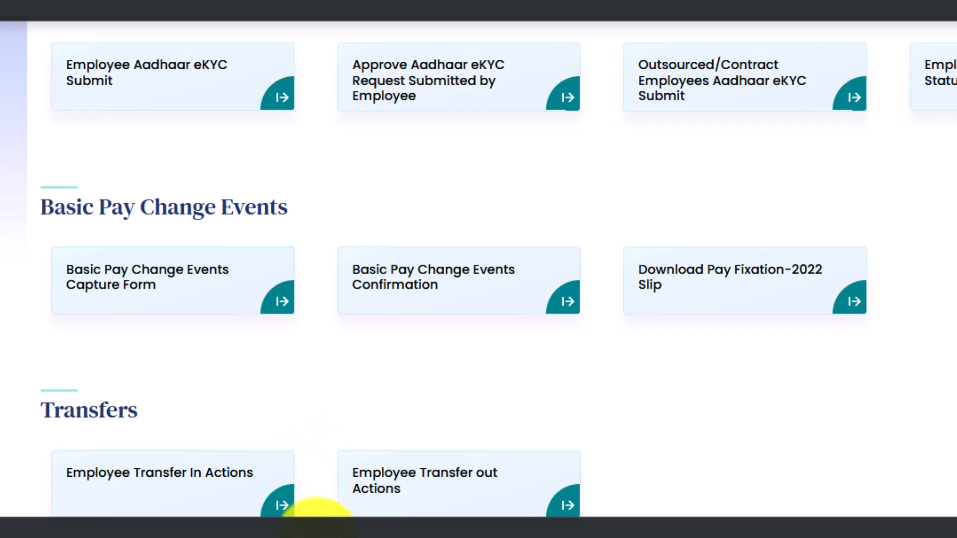
Open Employee Updation from Pre-Pay Bill Activities, submit the selection and open the employee's record for updating.
scroll(316, 513, "down", 5)
left_click(274, 421)
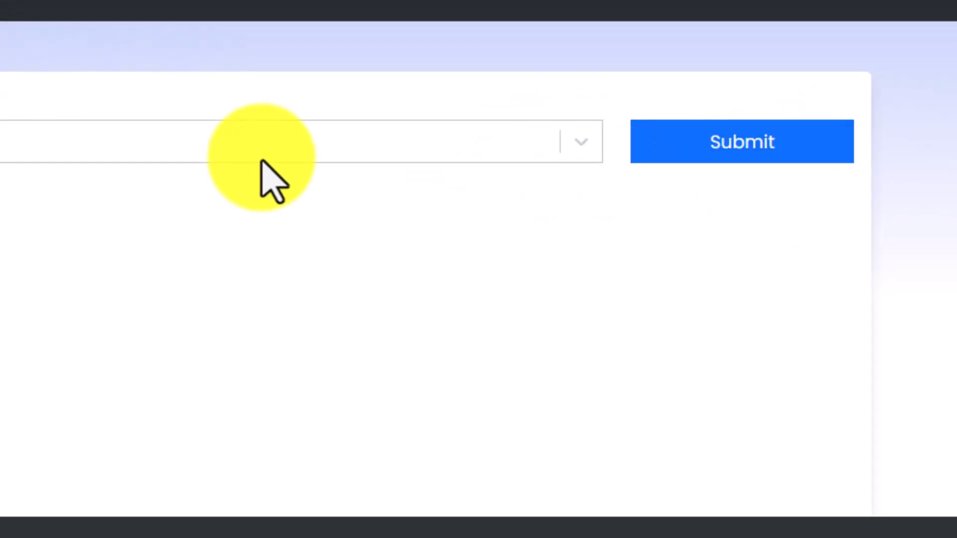
left_click(260, 160)
left_click(265, 241)
left_click(681, 141)
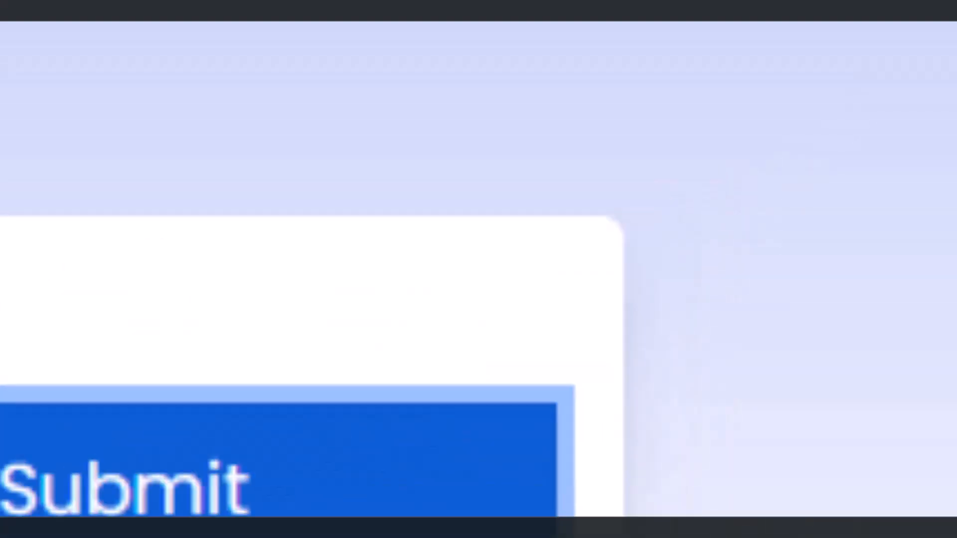
left_click(778, 445)
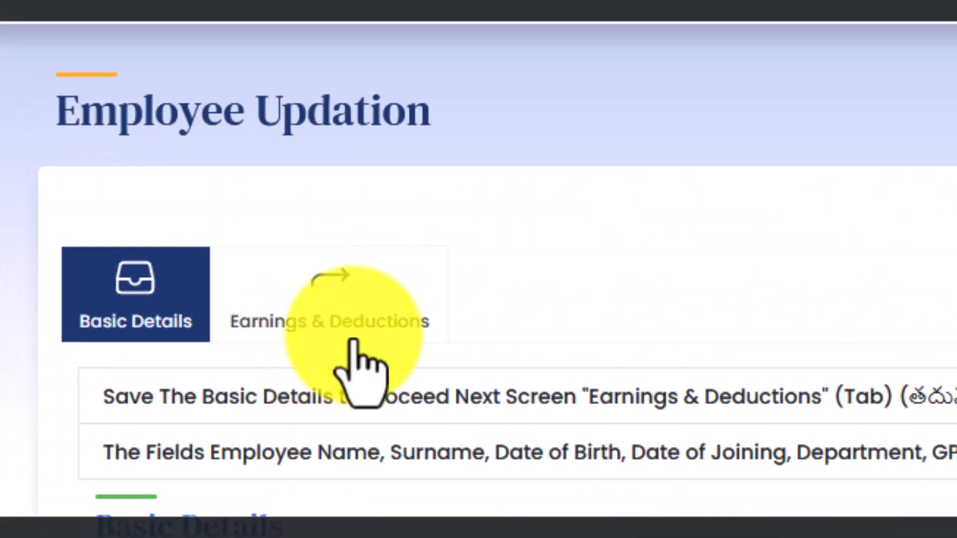
Add 1006 Dearness Allowances to the employee's earnings under Earnings & Deductions.
left_click(362, 344)
scroll(367, 352, "down", 10)
scroll(478, 269, "down", 2)
scroll(478, 269, "up", 1)
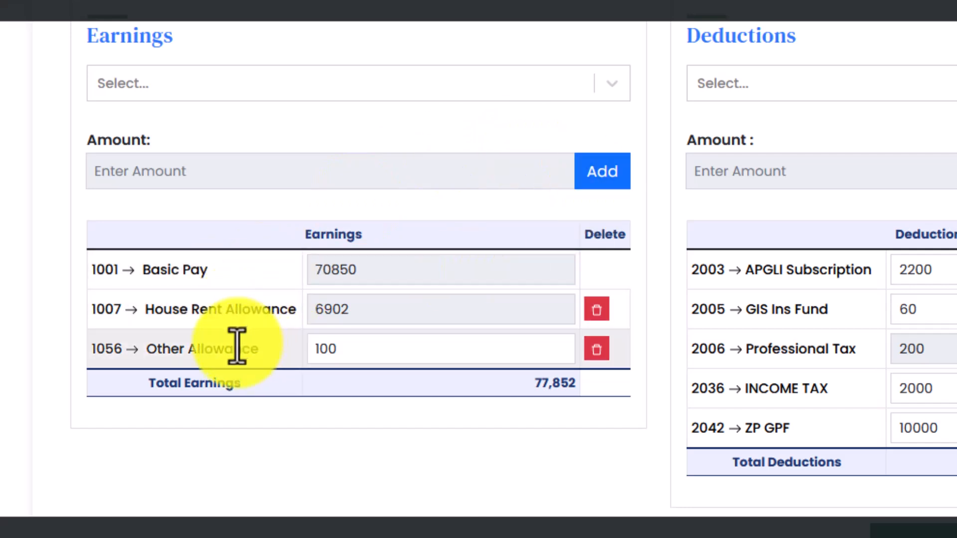
left_click(185, 83)
type("dea")
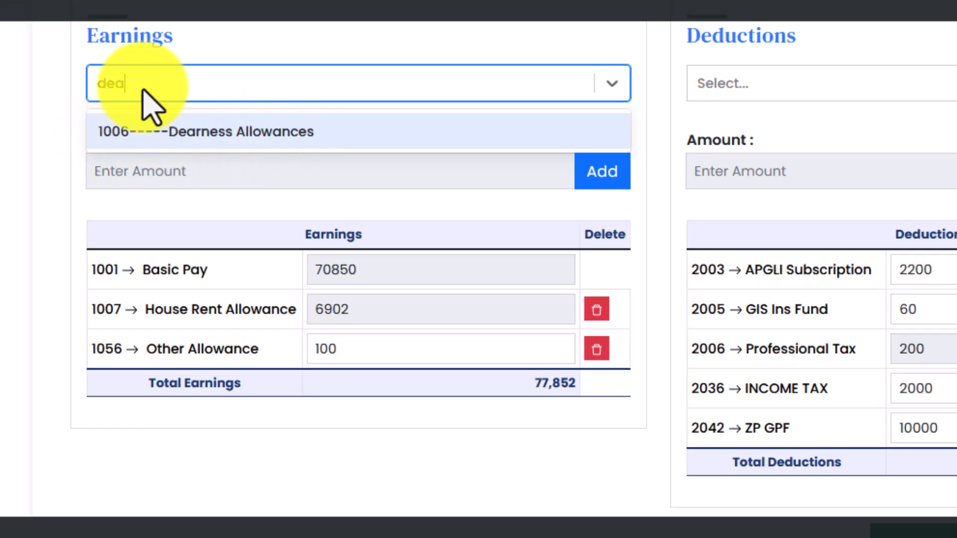
left_click_drag(143, 92, 69, 83)
type("1006")
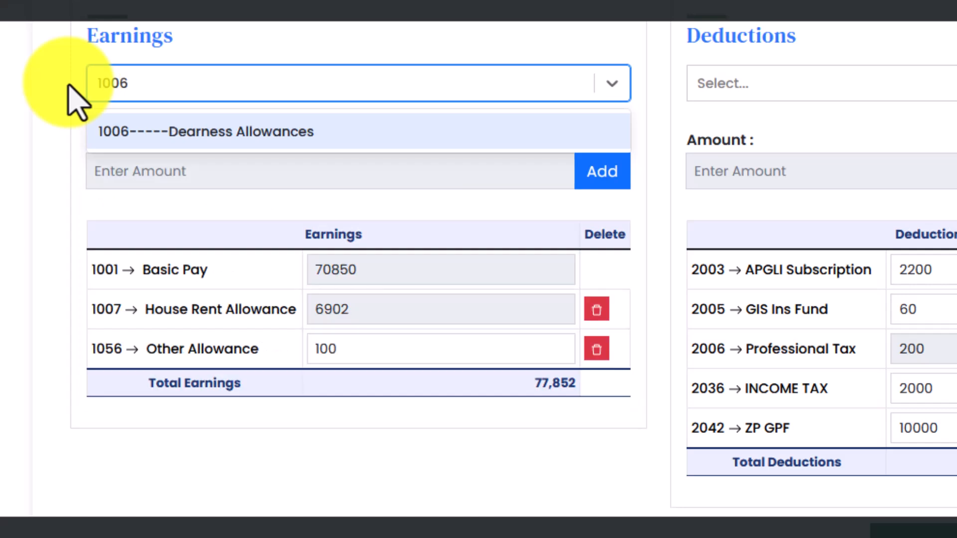
left_click(261, 131)
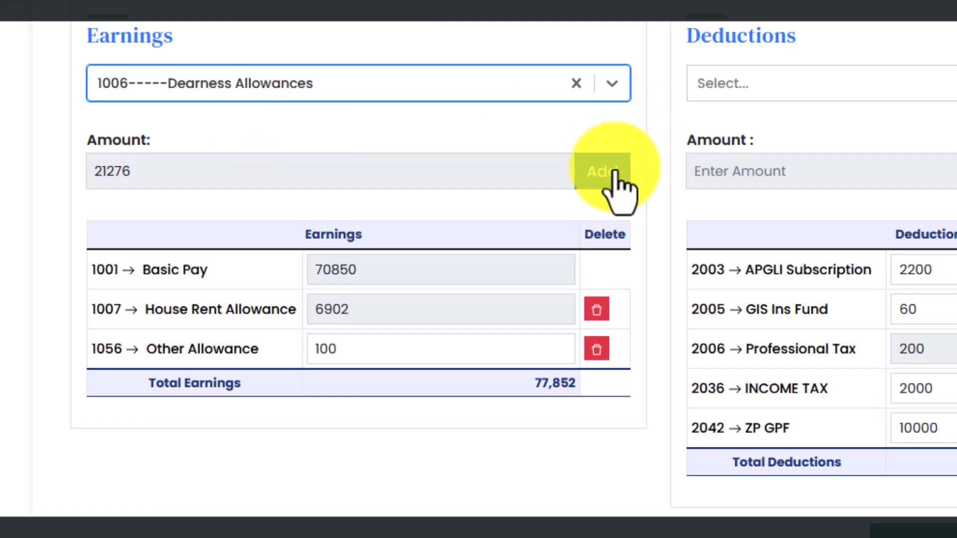
left_click(614, 178)
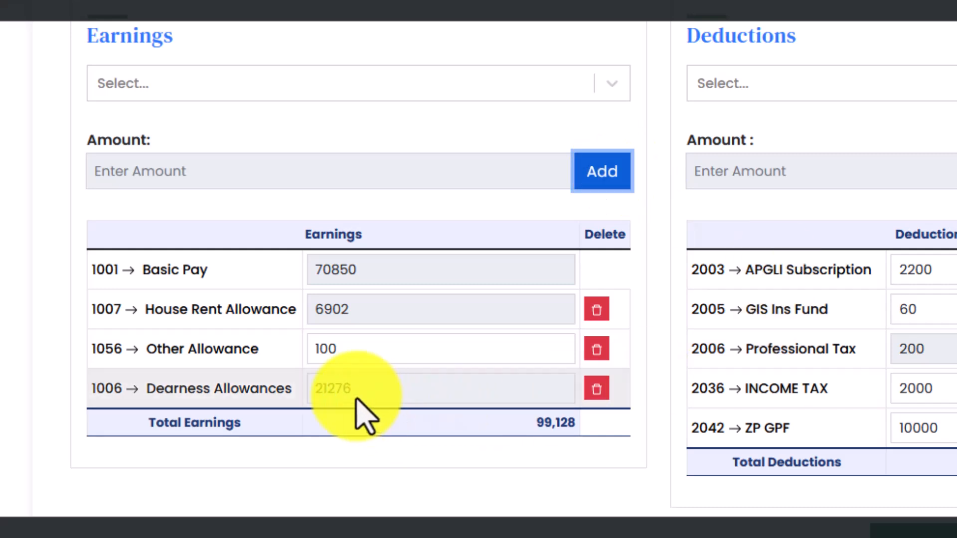
Check the Dearness Allowances amount in Calculator by computing 70850 × 30.03 ÷ 100, and close Calculator.
left_click_drag(357, 396, 311, 394)
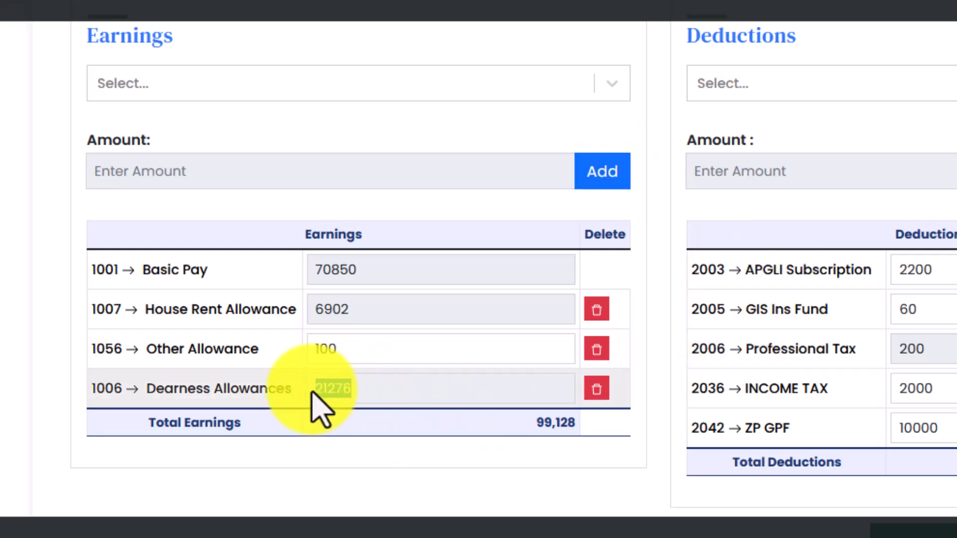
key("super+r")
key("Return")
type("70")
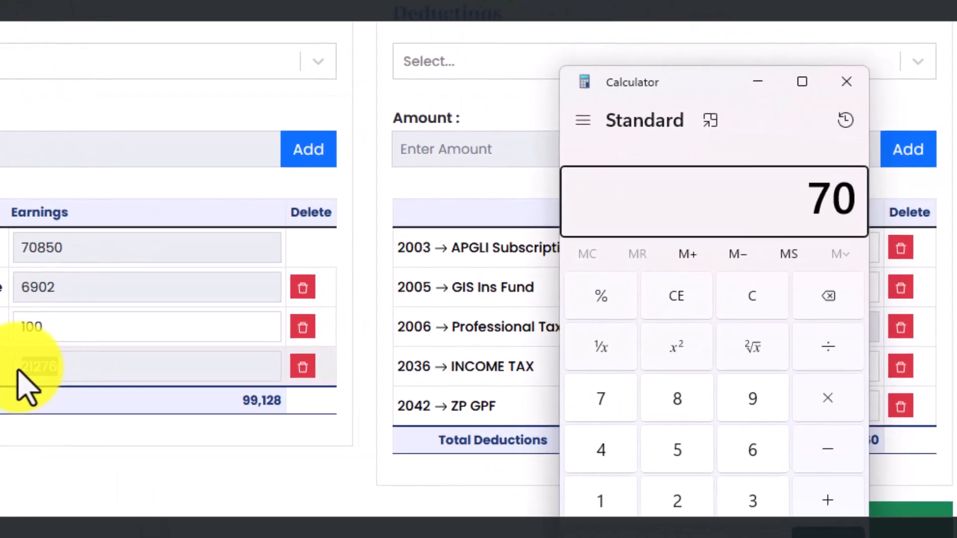
type(",850")
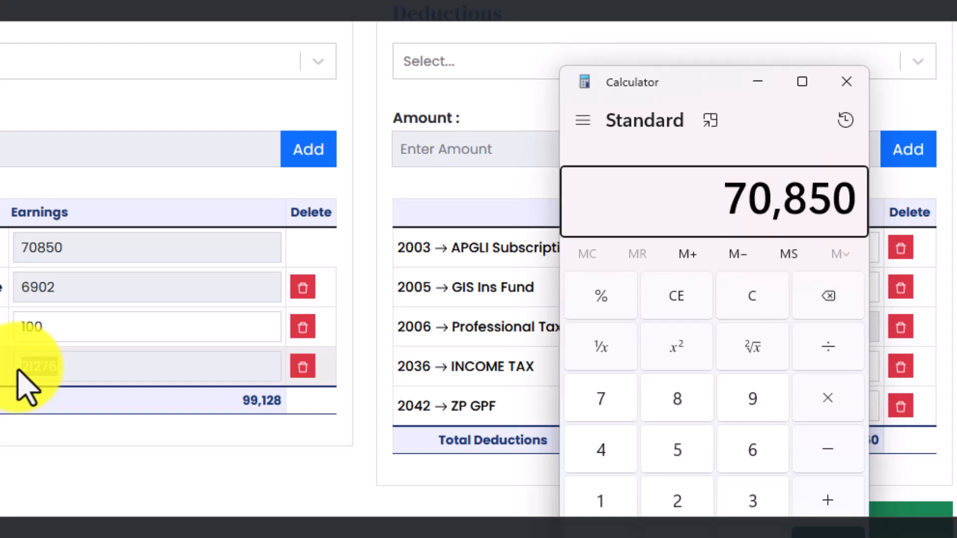
key("asterisk")
type("30.03")
key("slash")
type("100")
key("Return")
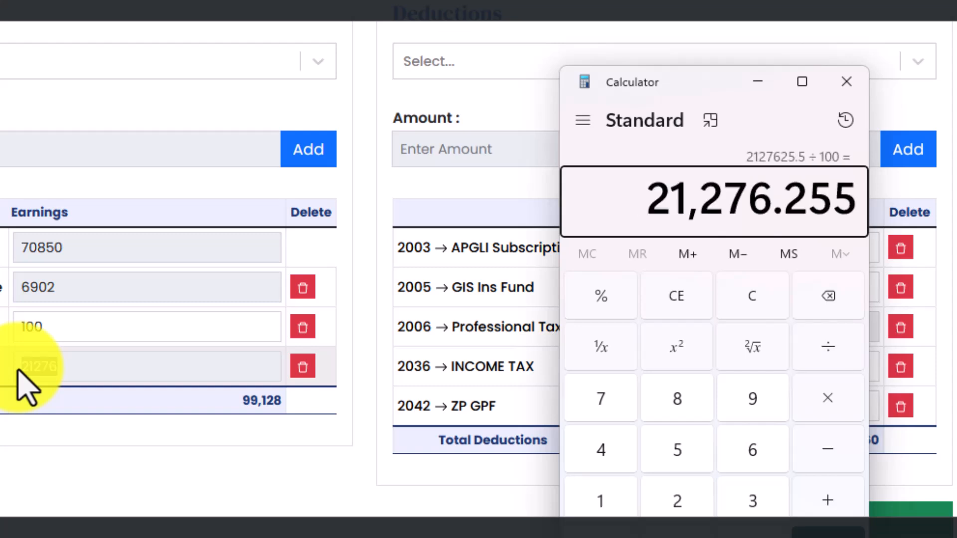
left_click(846, 81)
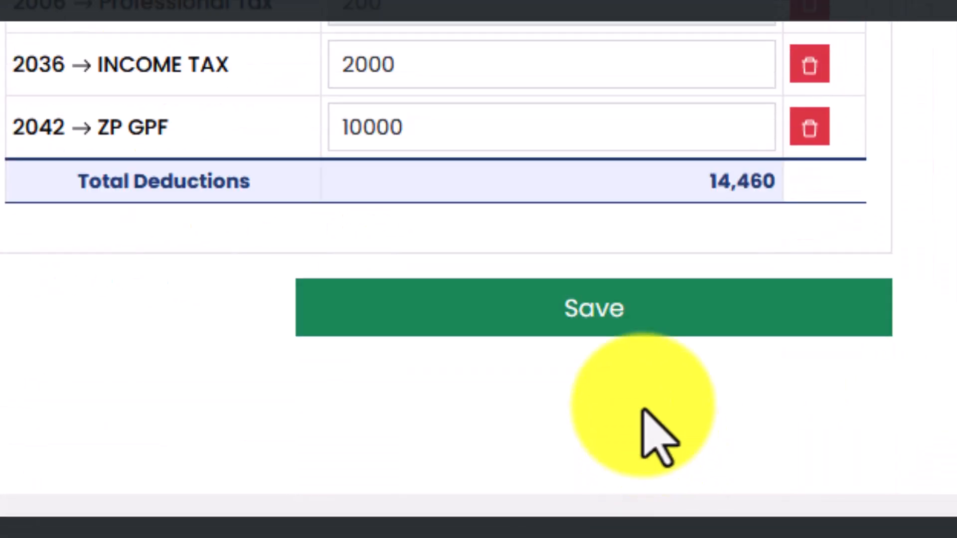
Save the employee's updated earnings and deductions and reprocess the employee's pay for payroll month 04-2024.
left_click(622, 306)
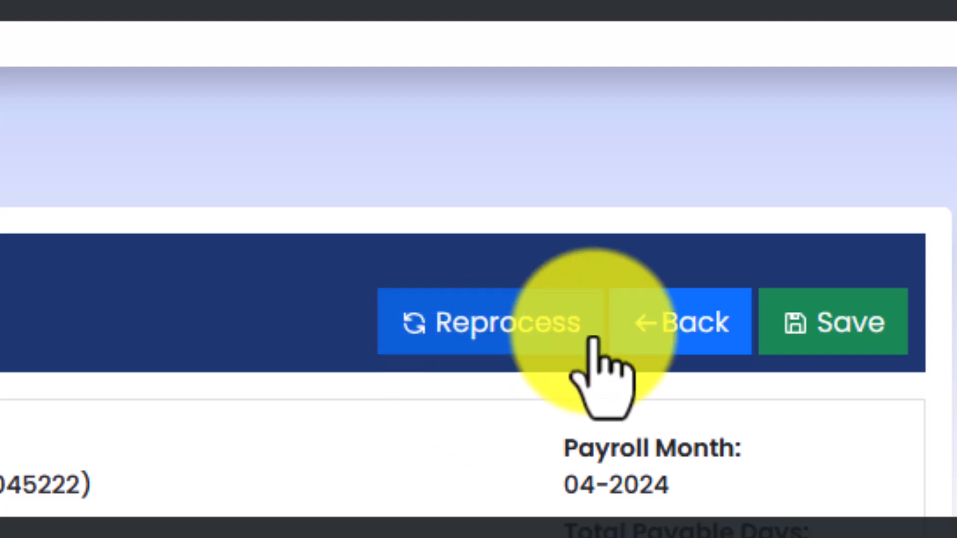
left_click(468, 337)
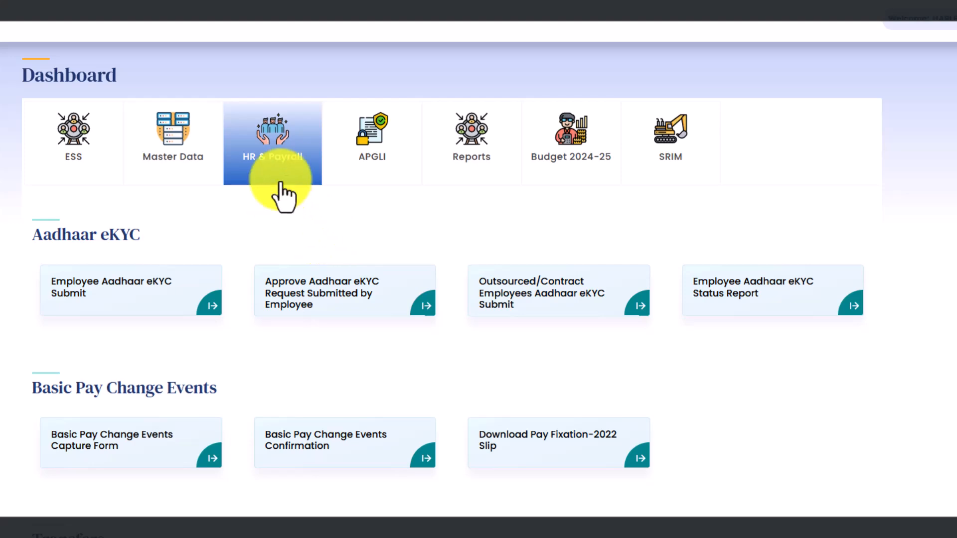
scroll(238, 303, "down", 5)
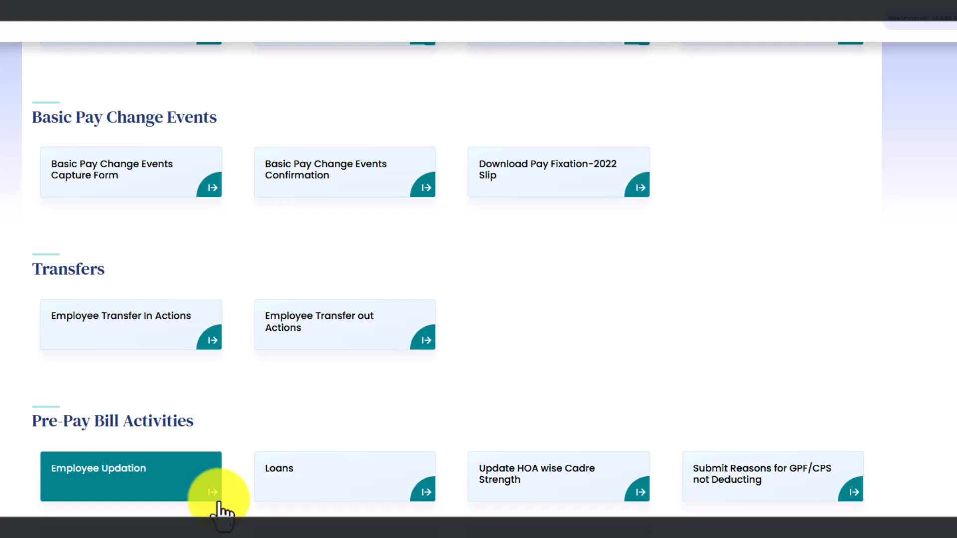
scroll(381, 321, "up", 5)
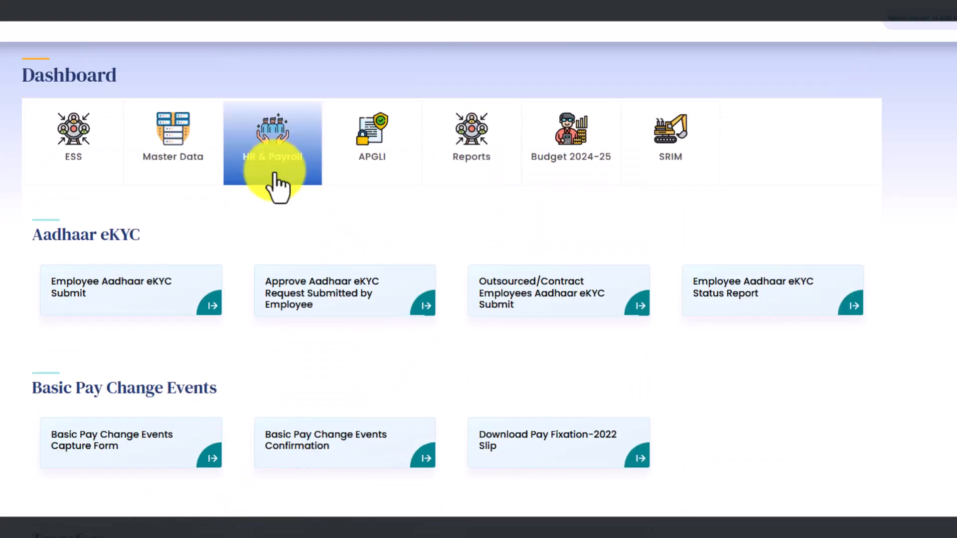
scroll(276, 187, "down", 15)
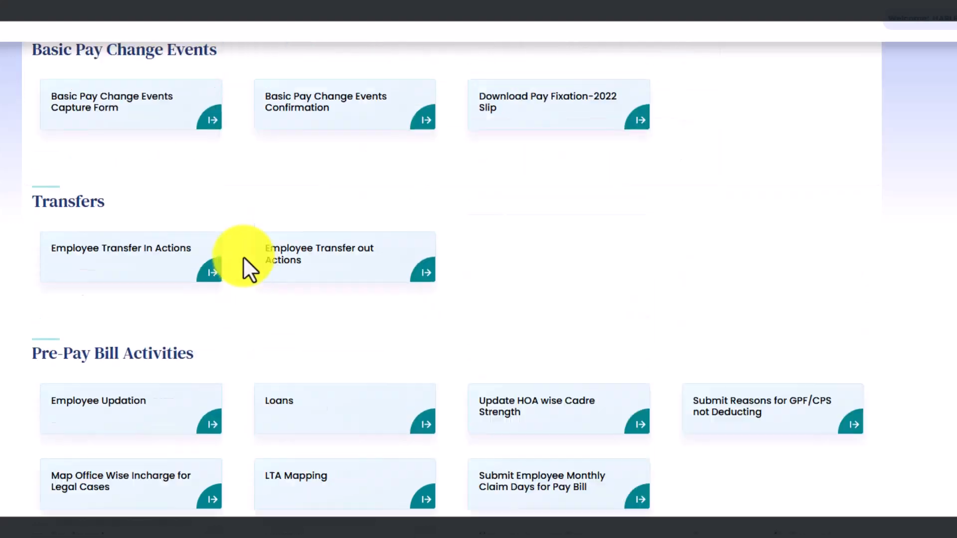